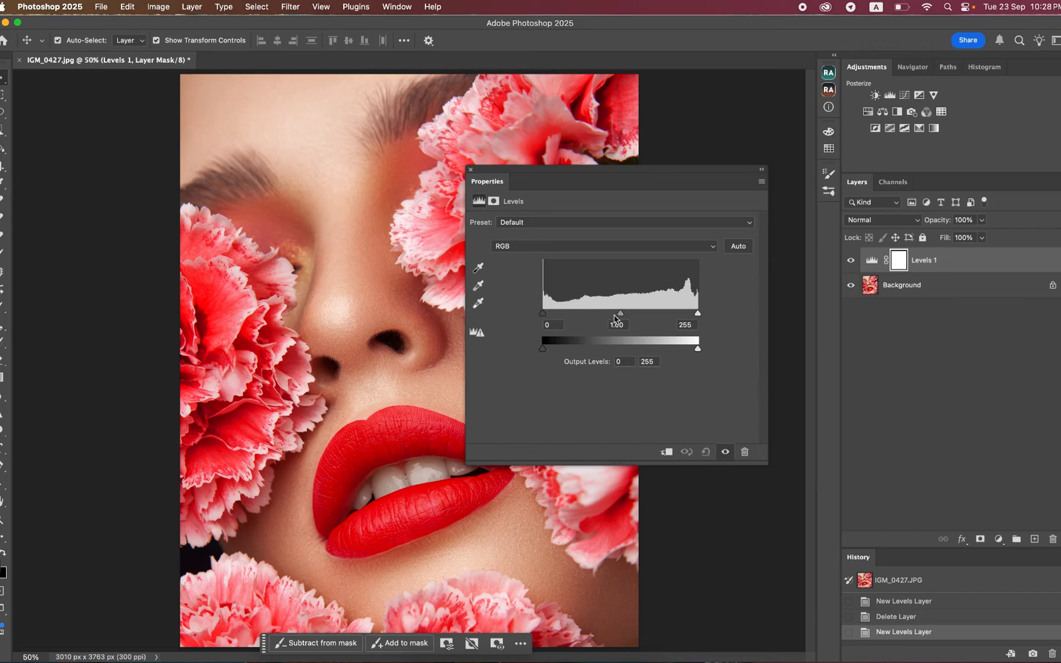
- Try the Levels RGB midtone input at 0.63 and 1.56, and reset it to 1
{"action": "left_click_drag", "start_coordinate": [620, 314], "coordinate": [645, 318]}
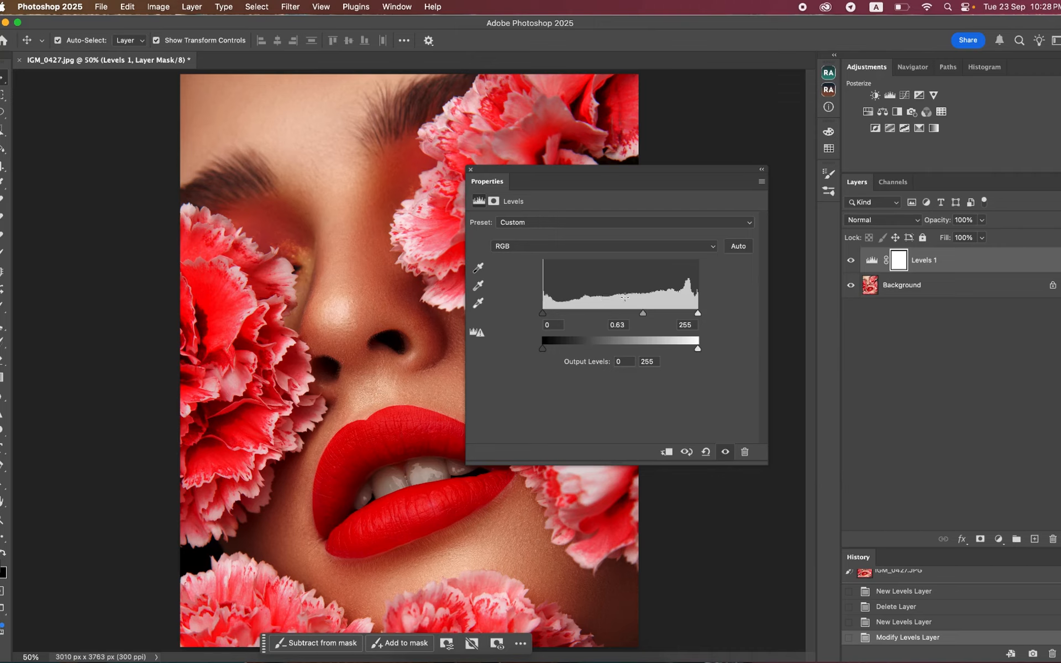
{"action": "left_click_drag", "start_coordinate": [643, 313], "coordinate": [595, 314]}
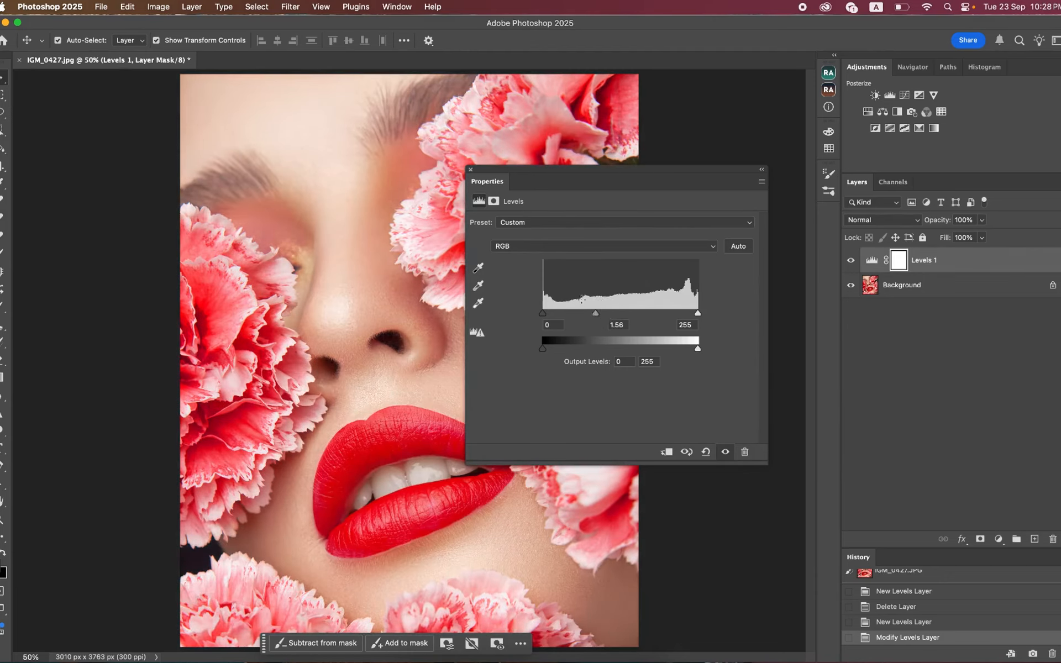
{"action": "left_click", "coordinate": [617, 324]}
{"action": "type", "text": "1"}
{"action": "key", "text": "Return"}
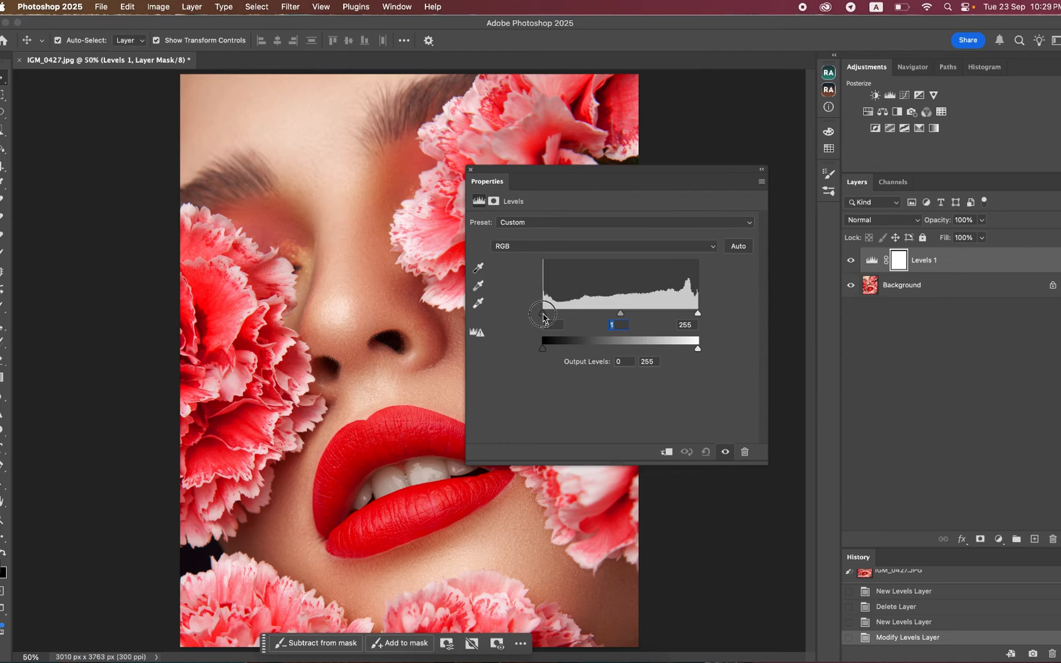
- Try out the RGB shadow and highlight input levels and both output levels, returning each to 0 or 255
{"action": "mouse_move", "coordinate": [543, 314]}
{"action": "left_mouse_down"}
{"action": "mouse_move", "coordinate": [620, 310]}
{"action": "mouse_move", "coordinate": [534, 317]}
{"action": "left_mouse_up"}
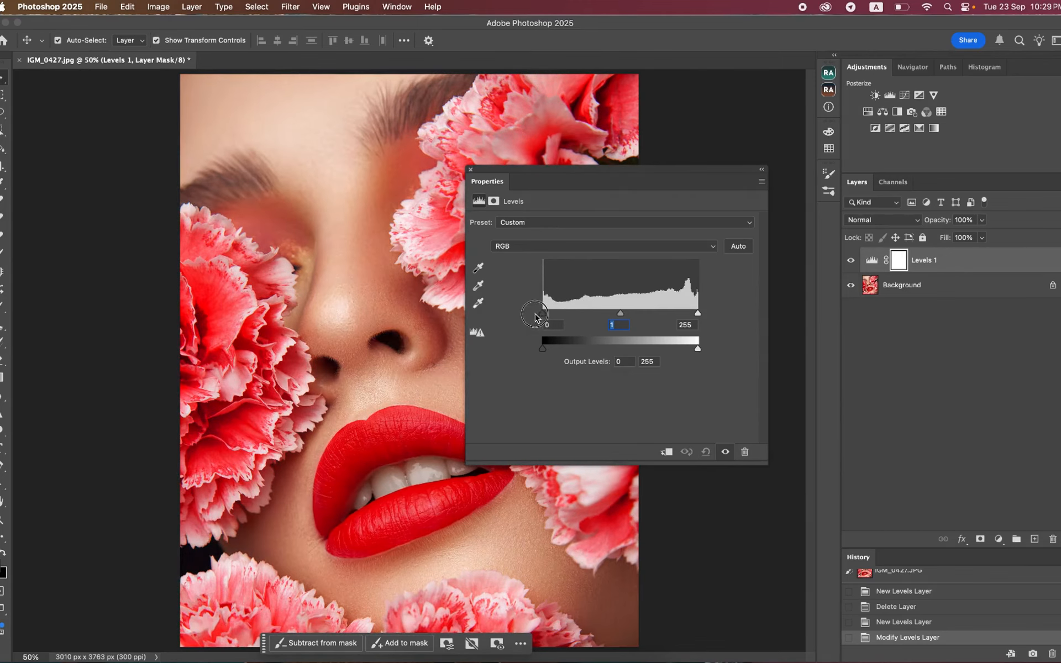
{"action": "left_click", "coordinate": [697, 314]}
{"action": "mouse_move", "coordinate": [710, 315]}
{"action": "left_mouse_down"}
{"action": "mouse_move", "coordinate": [649, 314]}
{"action": "mouse_move", "coordinate": [699, 311]}
{"action": "left_mouse_up"}
{"action": "left_click", "coordinate": [543, 350]}
{"action": "mouse_move", "coordinate": [543, 350]}
{"action": "left_mouse_down"}
{"action": "mouse_move", "coordinate": [588, 350]}
{"action": "mouse_move", "coordinate": [542, 350]}
{"action": "left_mouse_up"}
{"action": "mouse_move", "coordinate": [698, 350]}
{"action": "left_mouse_down"}
{"action": "mouse_move", "coordinate": [652, 351]}
{"action": "mouse_move", "coordinate": [715, 351]}
{"action": "left_mouse_up"}
{"action": "left_click", "coordinate": [653, 361]}
{"action": "left_click", "coordinate": [658, 362]}
- Apply the Increase Contrast 3 preset to the Levels adjustment, switch it to Custom, and set the shadow input level to 0
{"action": "left_click", "coordinate": [535, 222]}
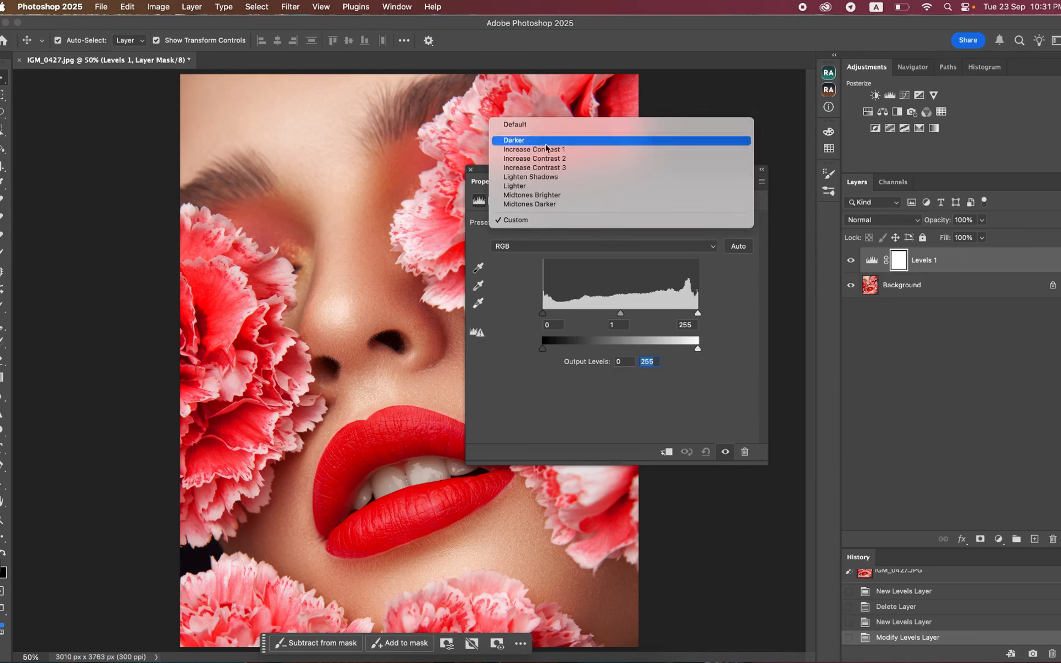
{"action": "left_click", "coordinate": [552, 168]}
{"action": "left_click", "coordinate": [569, 224]}
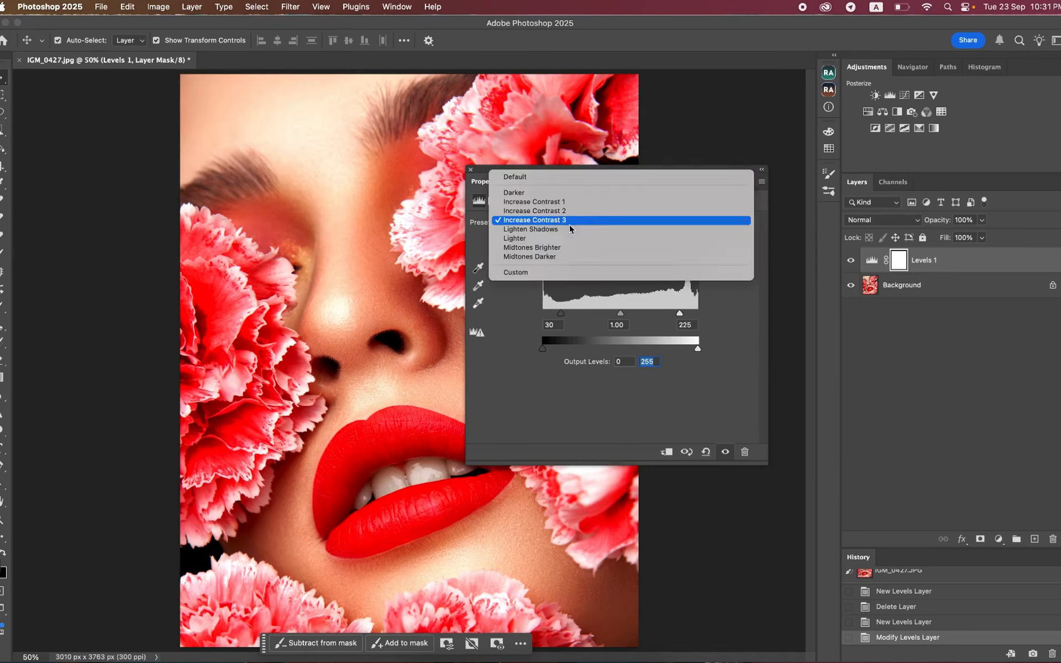
{"action": "left_click", "coordinate": [550, 272]}
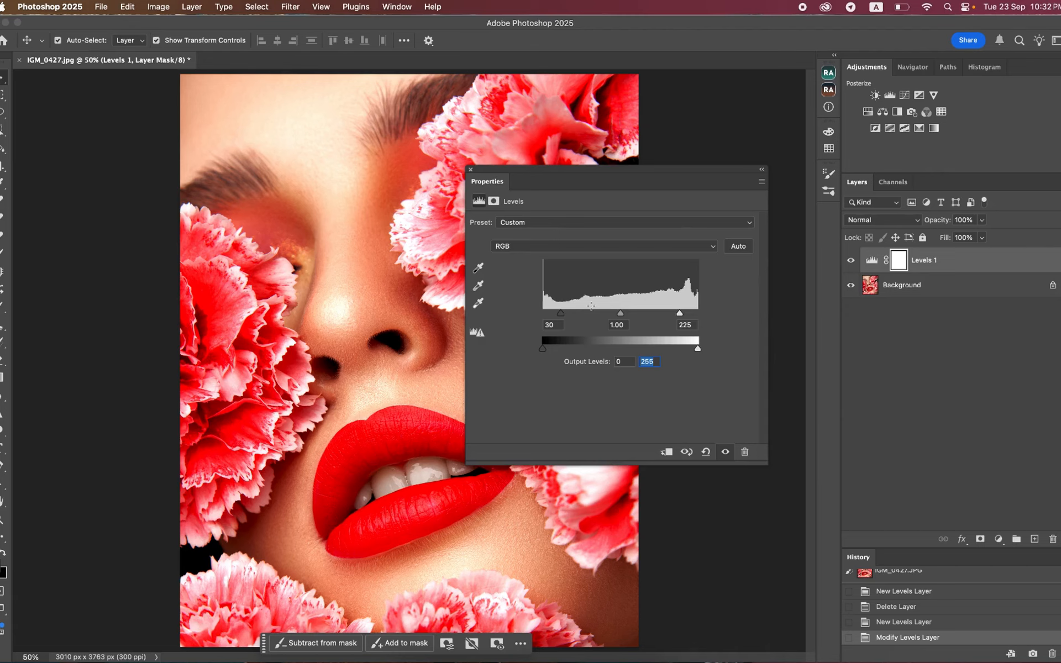
{"action": "left_click_drag", "start_coordinate": [563, 312], "coordinate": [516, 315]}
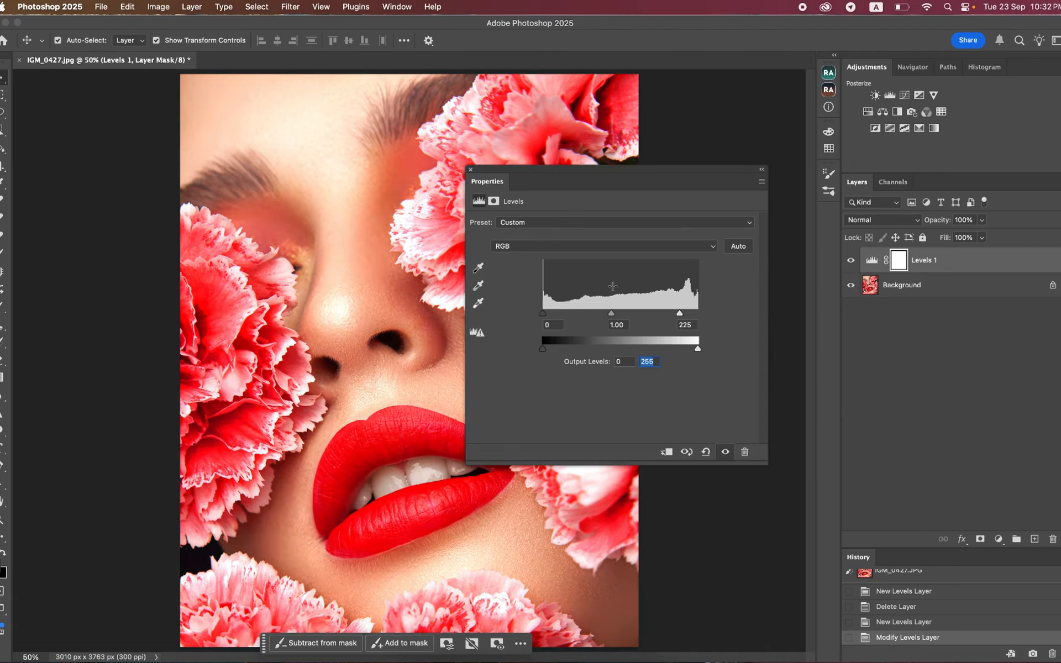
- Switch Levels to the Red channel, try a midtone of 0.56, and set the midtone to 1.04
{"action": "left_click", "coordinate": [531, 247]}
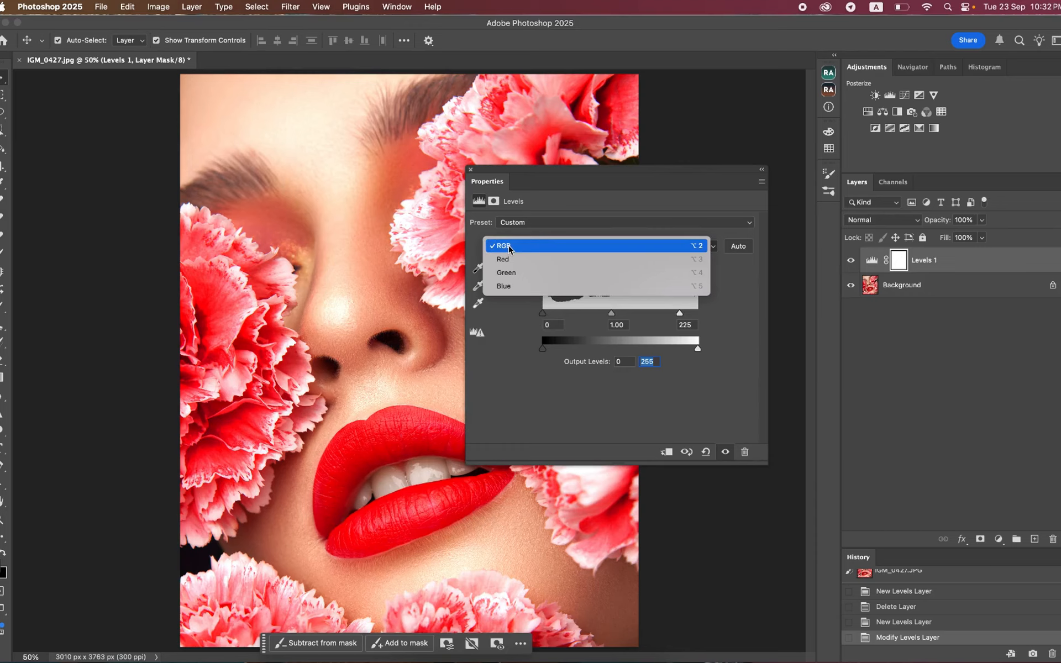
{"action": "left_click", "coordinate": [513, 260]}
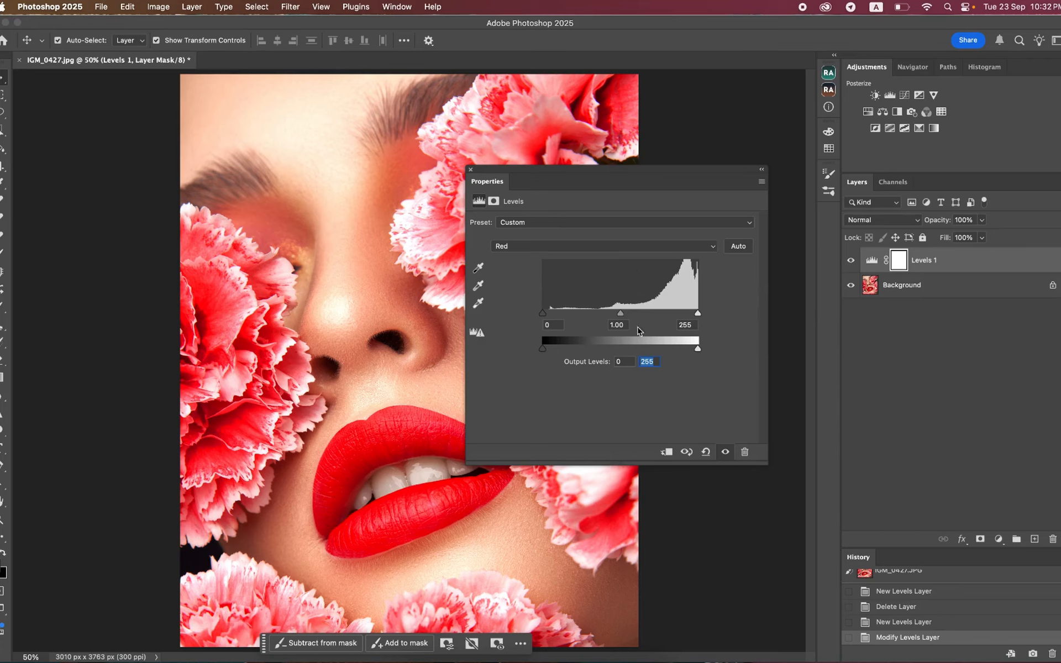
{"action": "left_click_drag", "start_coordinate": [622, 315], "coordinate": [648, 314]}
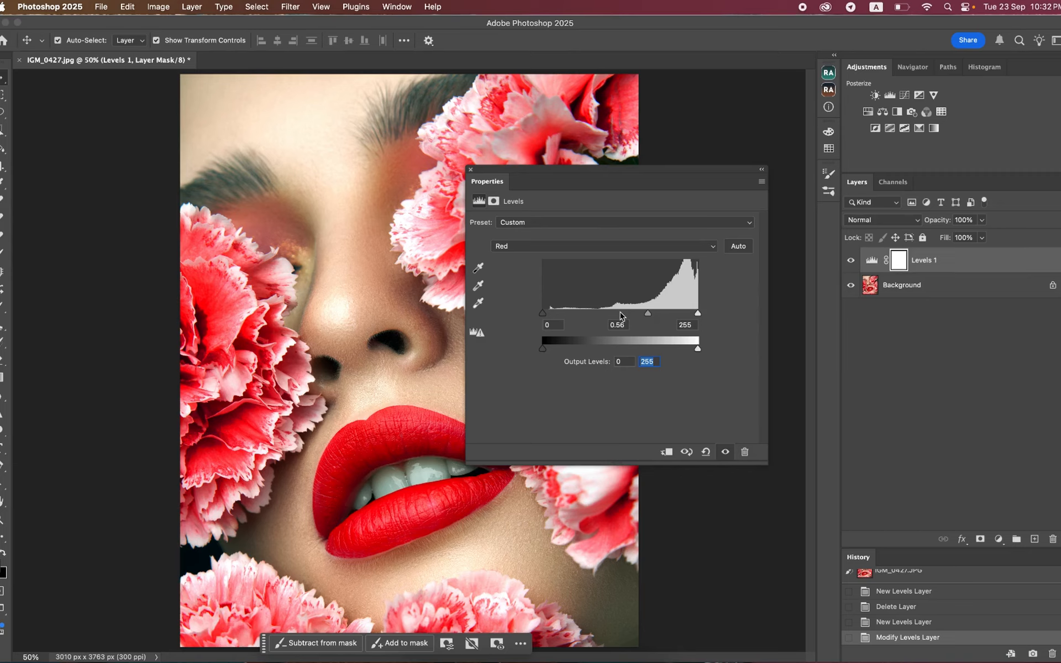
{"action": "left_click_drag", "start_coordinate": [647, 314], "coordinate": [639, 319]}
{"action": "left_click_drag", "start_coordinate": [626, 319], "coordinate": [621, 319]}
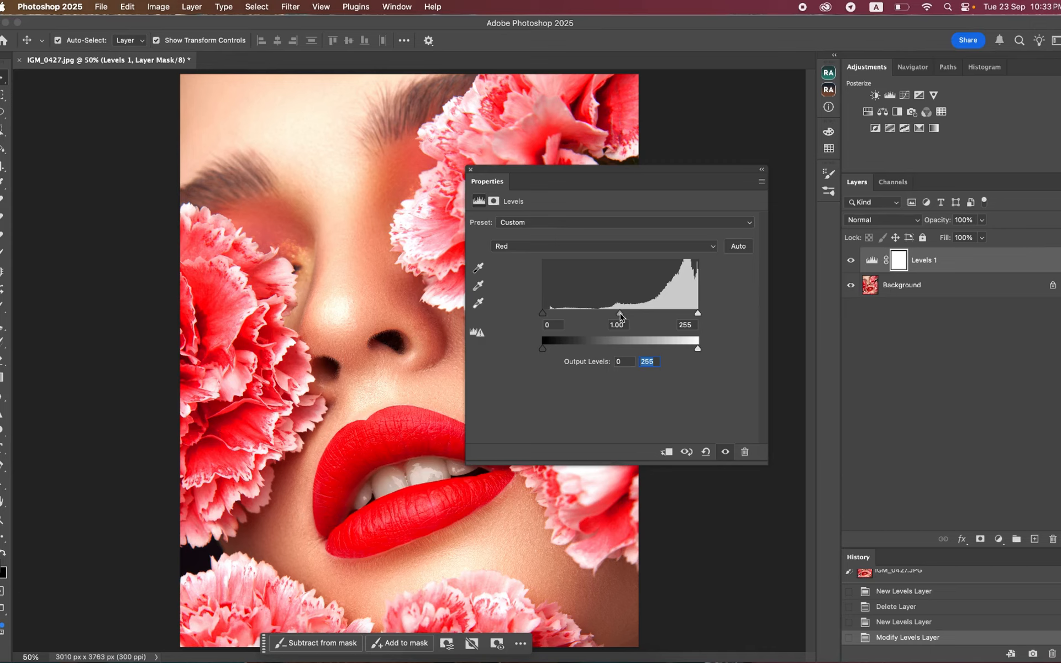
{"action": "left_click", "coordinate": [620, 316]}
{"action": "left_click_drag", "start_coordinate": [620, 315], "coordinate": [618, 316]}
- Try out the Red channel's shadow input and both output levels, keeping outputs at 0 and 255, and reposition the Levels properties
{"action": "mouse_move", "coordinate": [542, 316]}
{"action": "left_mouse_down"}
{"action": "mouse_move", "coordinate": [590, 316]}
{"action": "mouse_move", "coordinate": [542, 316]}
{"action": "left_mouse_up"}
{"action": "left_click", "coordinate": [544, 349]}
{"action": "mouse_move", "coordinate": [545, 350]}
{"action": "left_mouse_down"}
{"action": "mouse_move", "coordinate": [625, 354]}
{"action": "mouse_move", "coordinate": [536, 352]}
{"action": "left_mouse_up"}
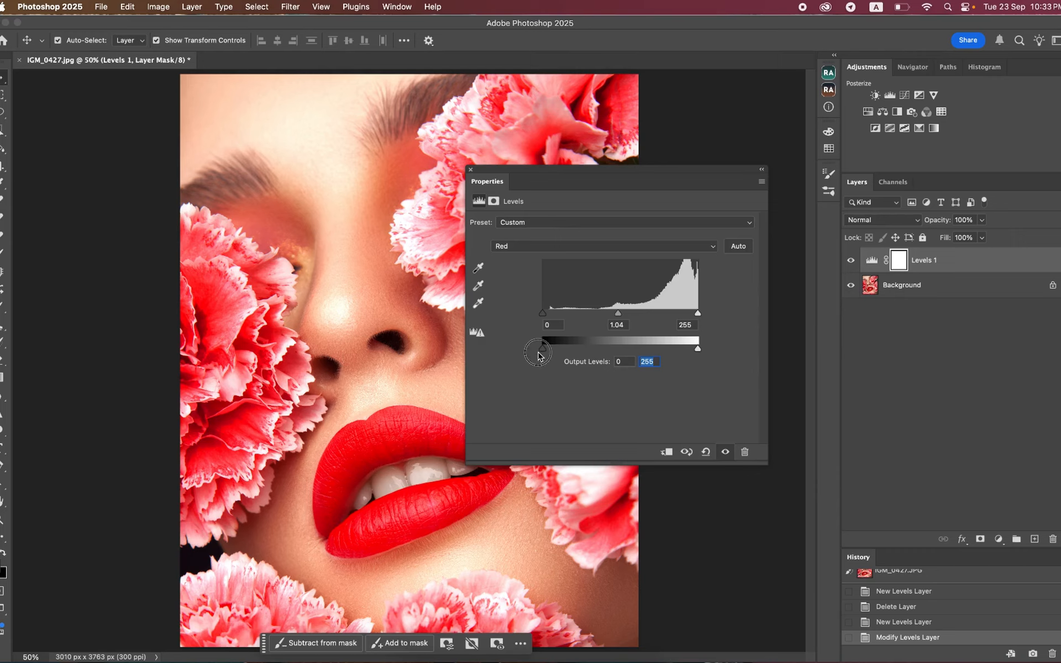
{"action": "left_click", "coordinate": [700, 350]}
{"action": "left_click_drag", "start_coordinate": [700, 350], "coordinate": [752, 351]}
{"action": "left_click_drag", "start_coordinate": [543, 184], "coordinate": [565, 179]}
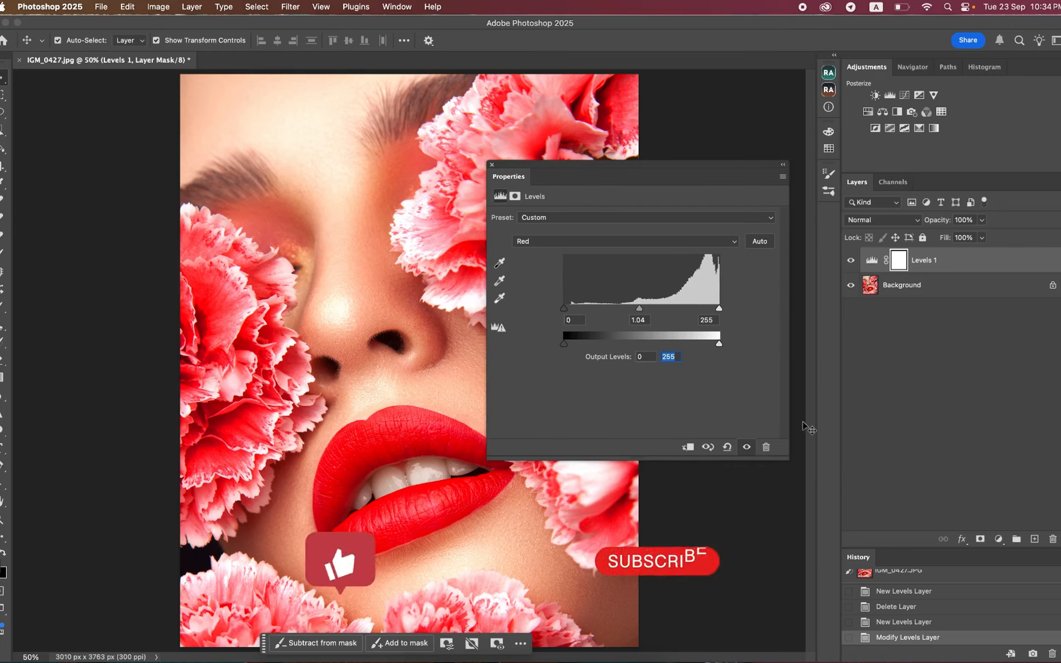